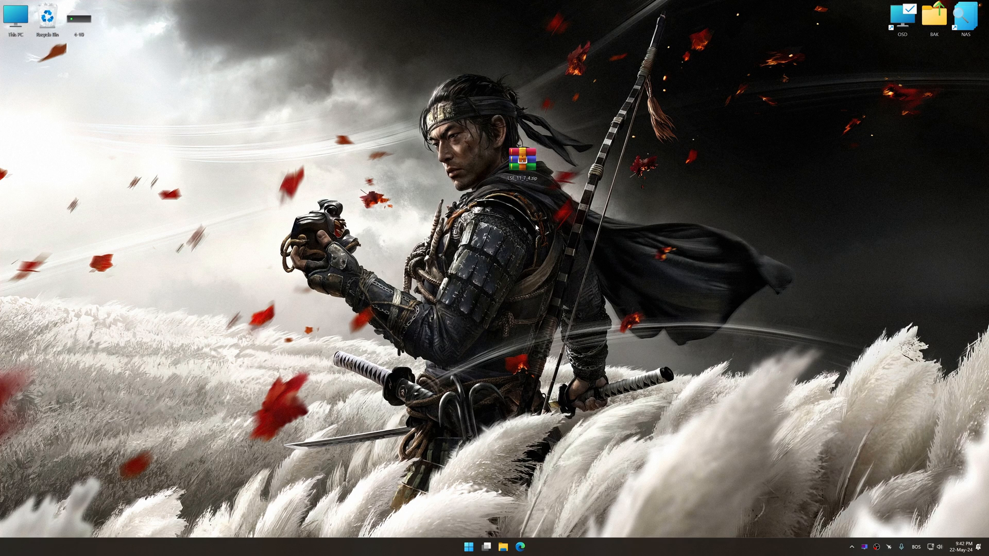
# Extract the downloaded zip, accept the license and install Low Specs Experience through to its welcome screen.
pyautogui.rightClick(526, 173)
pyautogui.moveTo(548, 184)
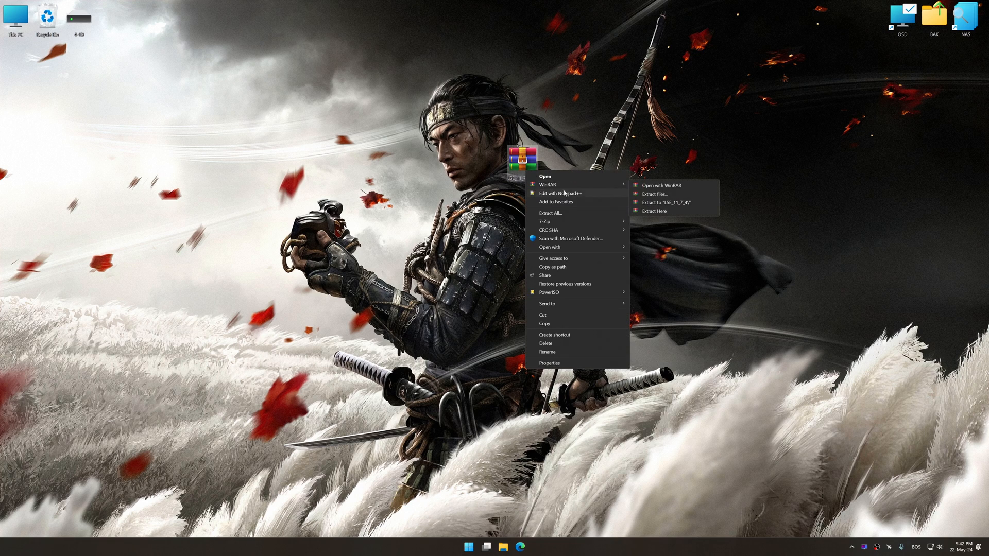
pyautogui.click(672, 211)
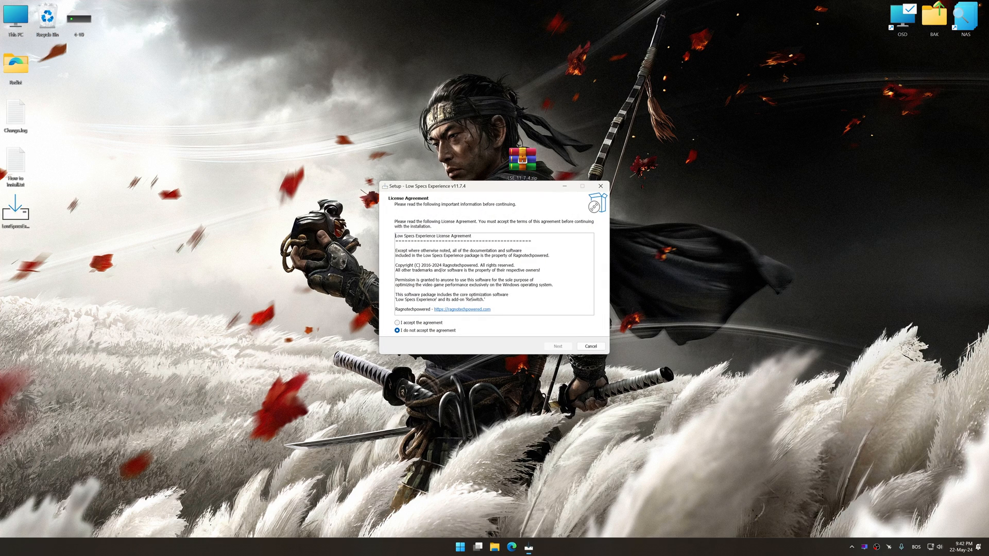
pyautogui.click(555, 347)
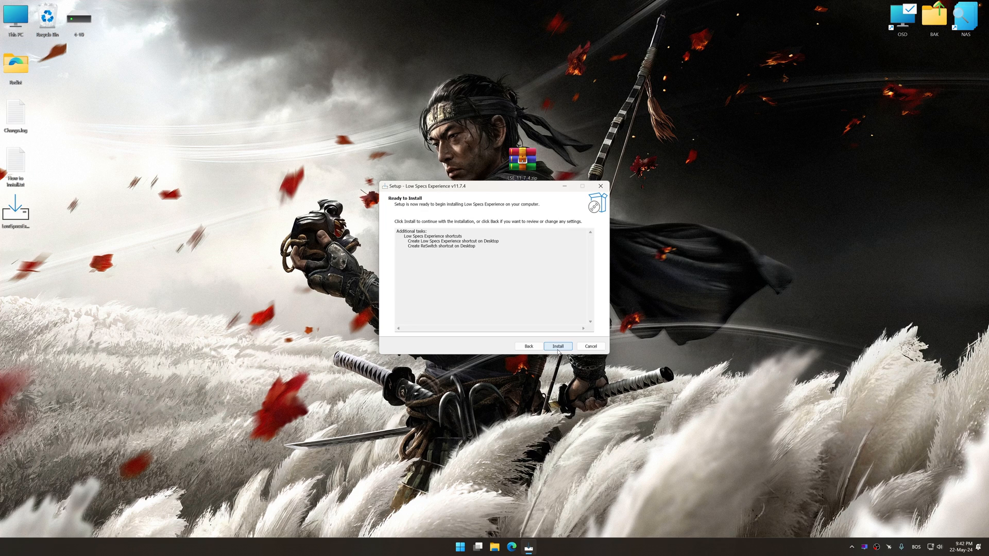
pyautogui.click(556, 348)
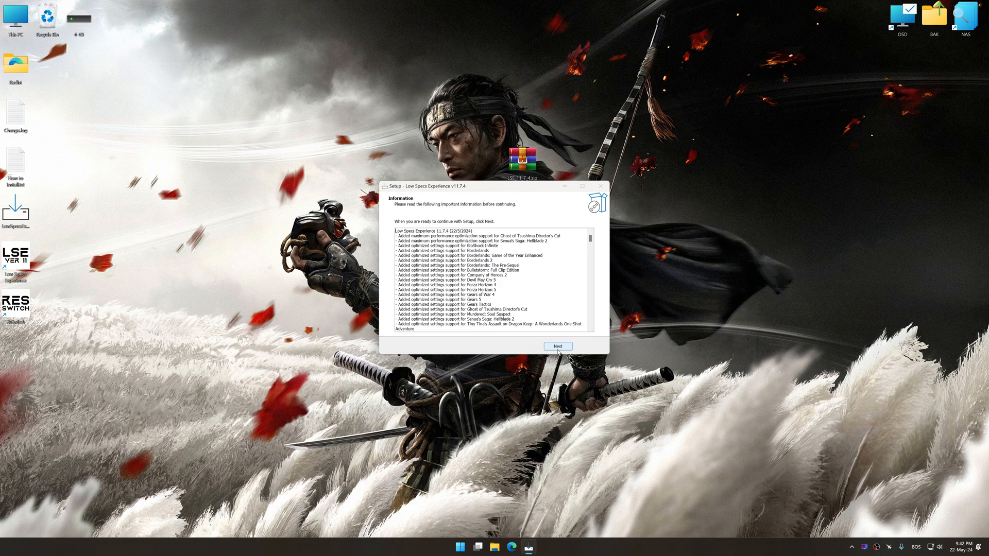
pyautogui.click(558, 348)
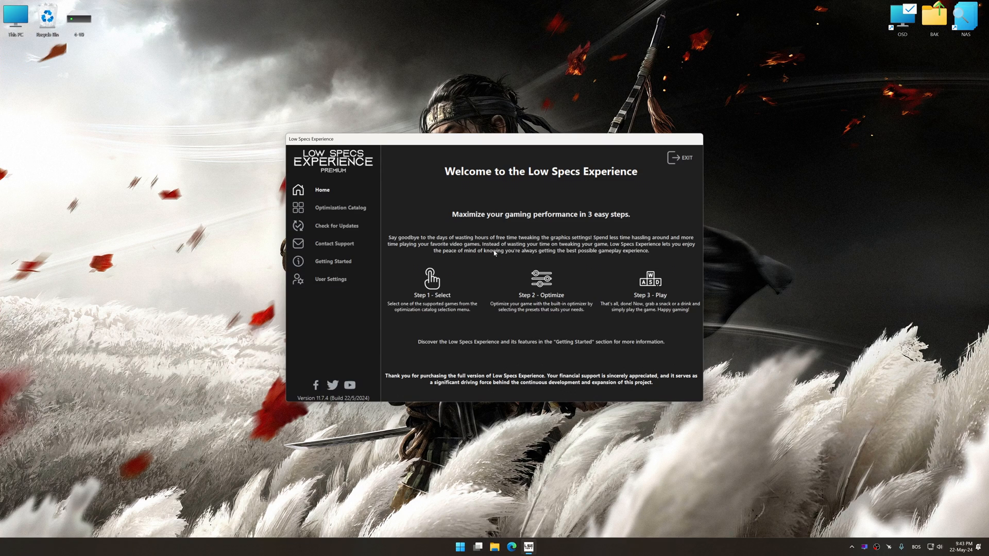
# Select Ghost of Tsushima Director's Cut in the Optimization Catalog and load its optimization package.
pyautogui.click(332, 210)
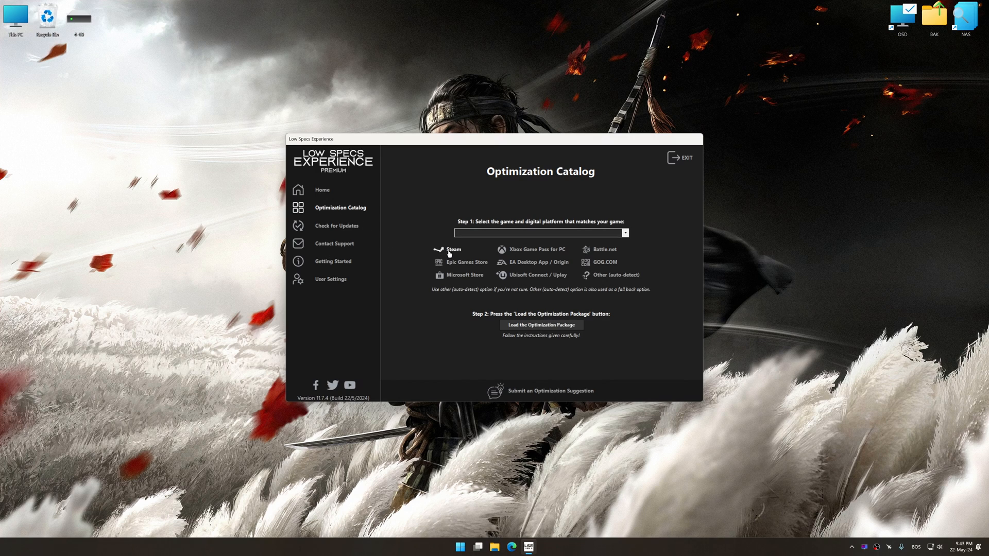
pyautogui.click(494, 232)
pyautogui.scroll(-3, 504, 261)
pyautogui.scroll(-3, 504, 260)
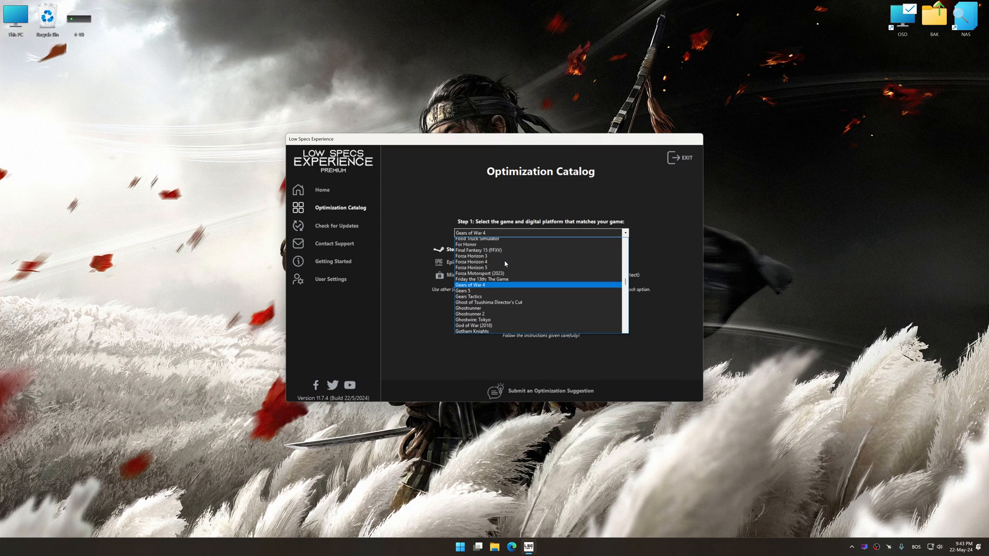
pyautogui.scroll(-3, 505, 260)
pyautogui.click(514, 293)
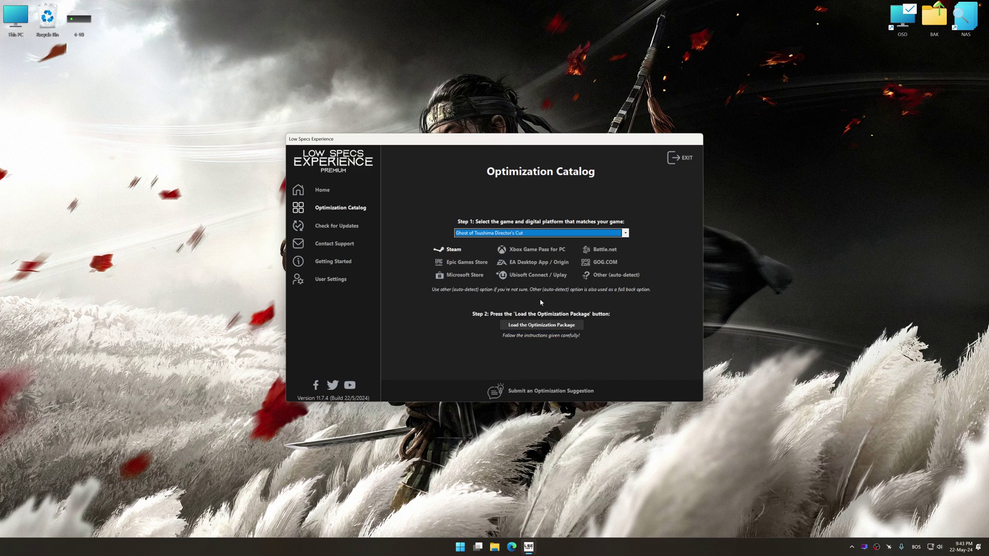
pyautogui.click(543, 325)
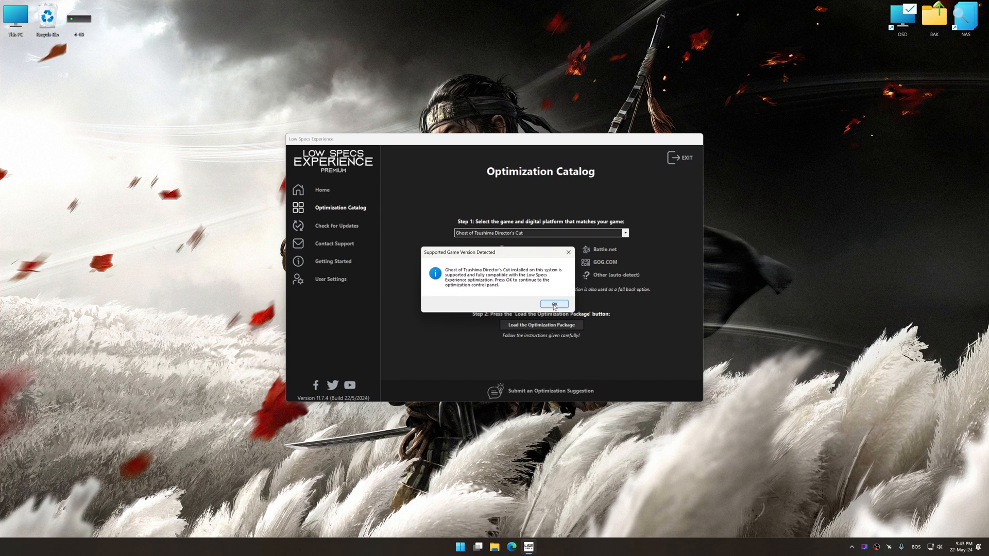
# Choose Optimized Settings and set the in-game resolution to 3840 x 2160.
pyautogui.click(554, 305)
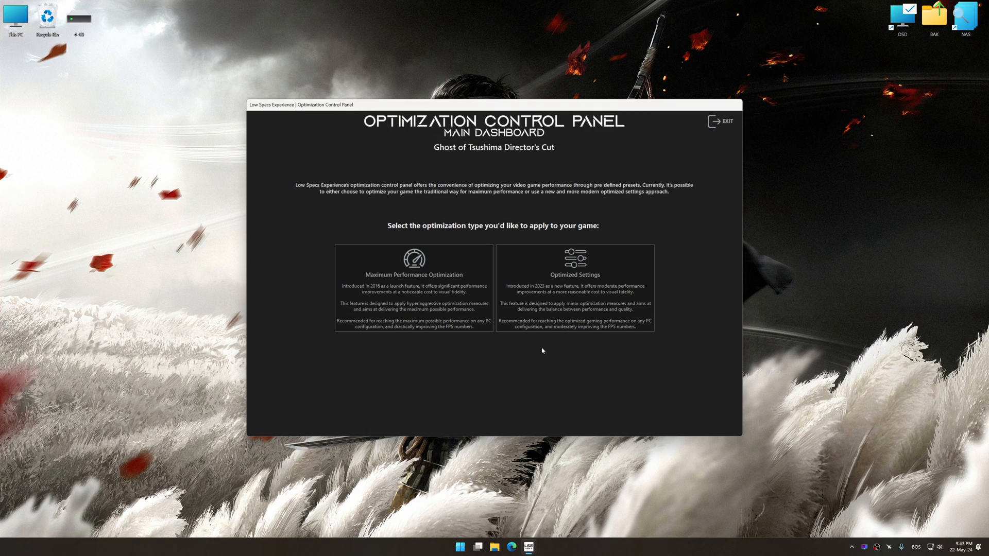
pyautogui.click(564, 306)
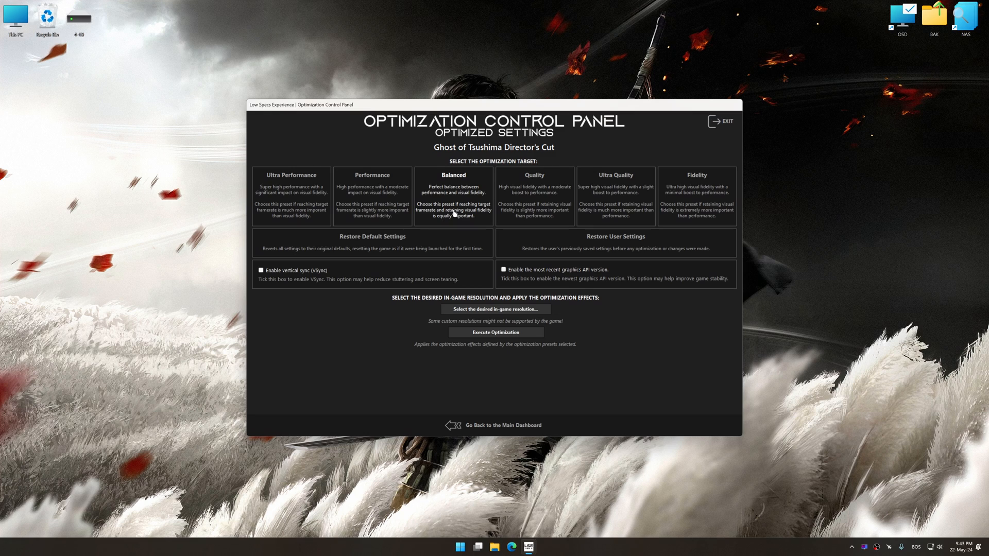
pyautogui.click(496, 310)
pyautogui.moveTo(554, 313); pyautogui.dragTo(553, 379)
pyautogui.click(498, 345)
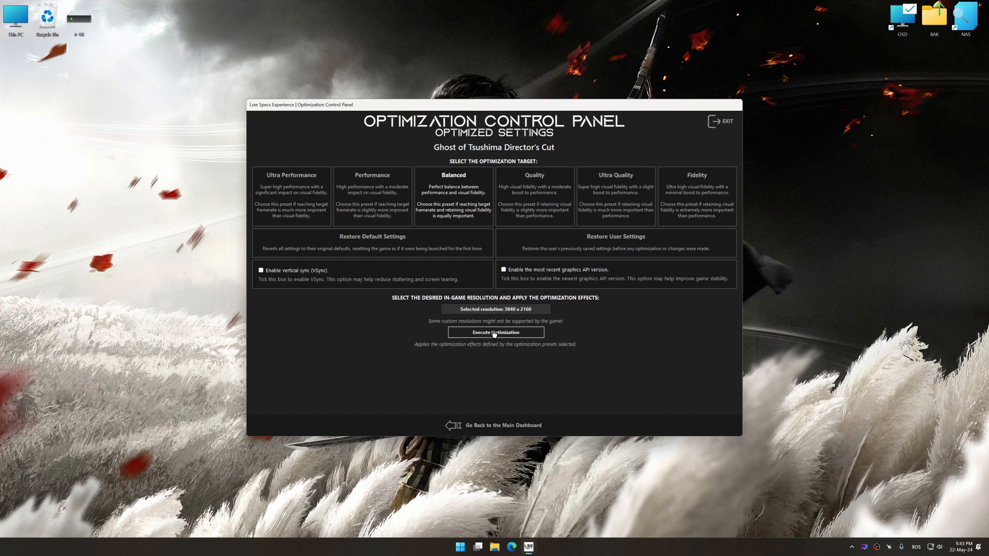
# Execute the Balanced optimization, accepting the Registry Editor prompts for the resolution fix.
pyautogui.click(494, 334)
pyautogui.click(553, 285)
pyautogui.click(581, 277)
pyautogui.click(494, 272)
pyautogui.click(553, 284)
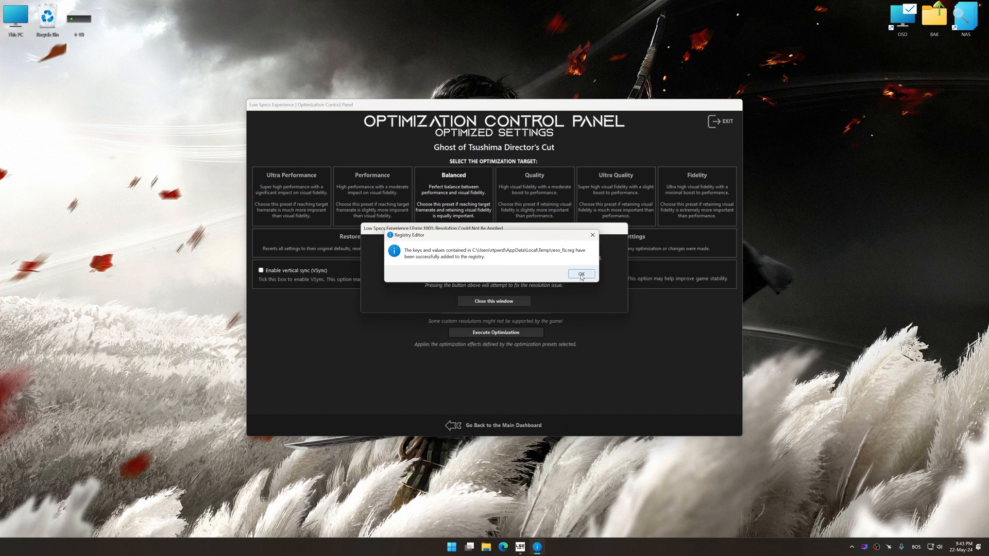
pyautogui.click(581, 277)
pyautogui.click(557, 299)
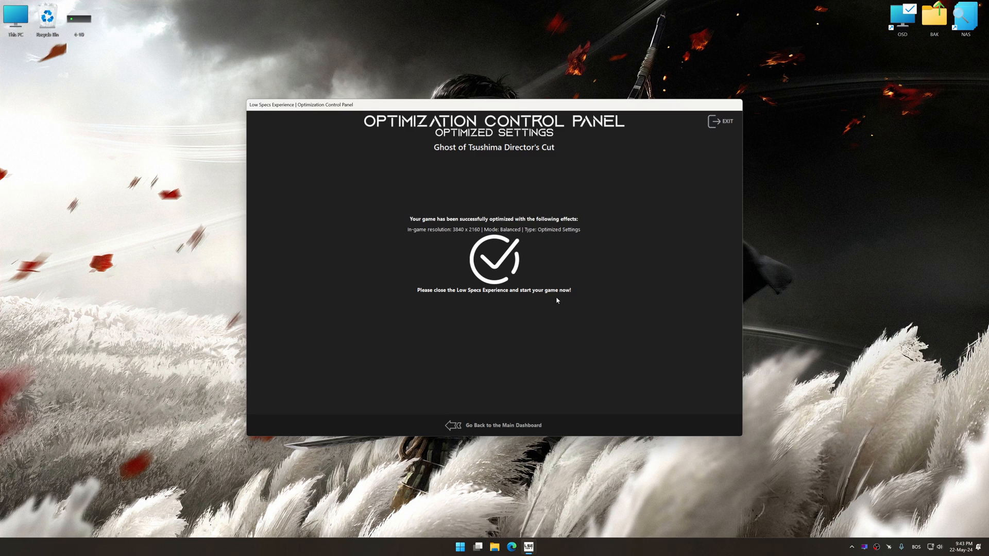
# Restore Ghost of Tsushima's default settings from Optimized Settings, confirming the registry dialogs.
pyautogui.click(500, 424)
pyautogui.click(555, 320)
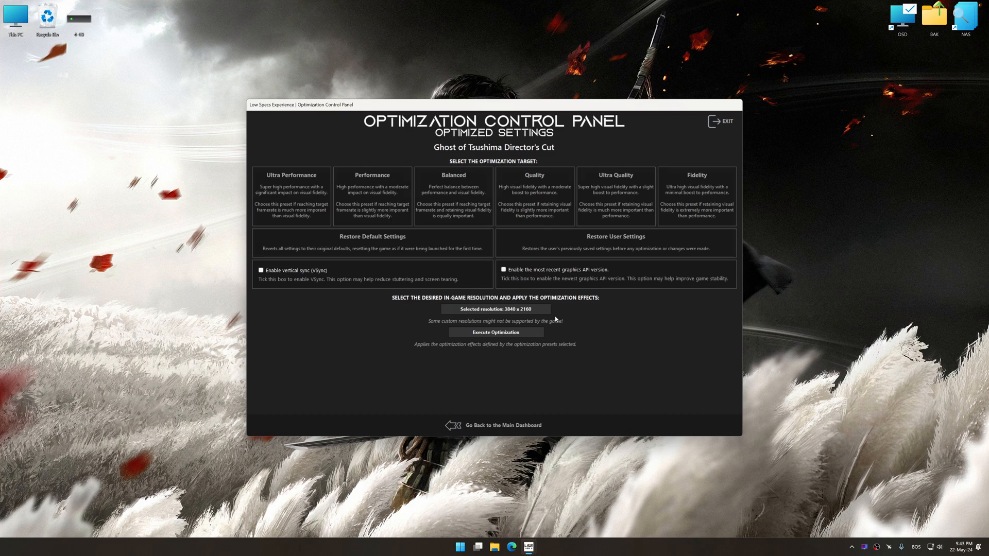
pyautogui.click(447, 252)
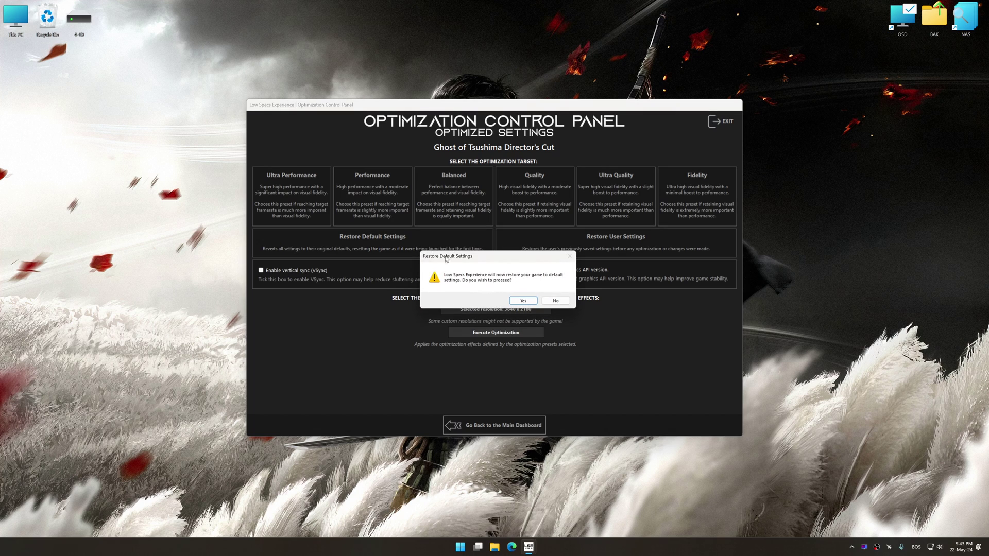
pyautogui.click(523, 300)
pyautogui.click(575, 283)
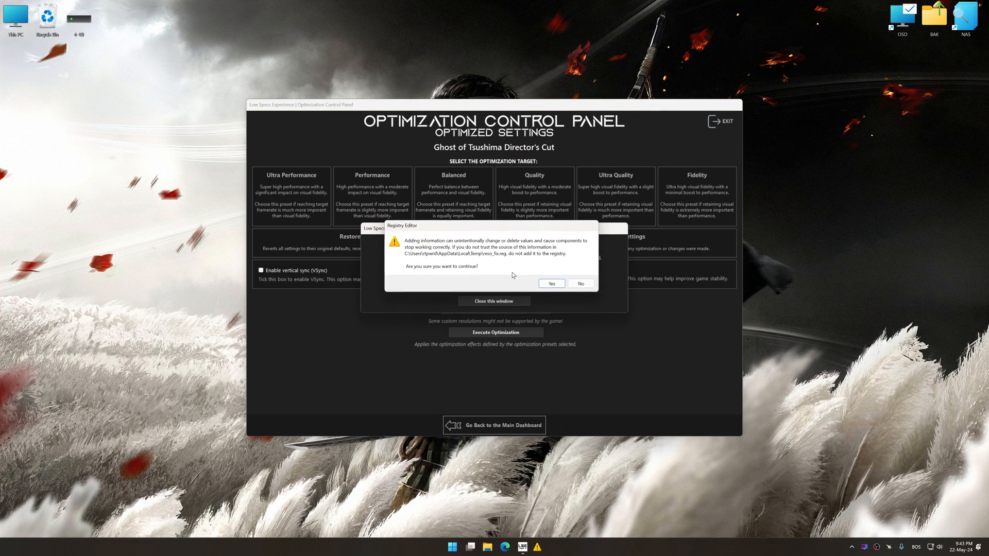
pyautogui.click(575, 283)
pyautogui.click(558, 301)
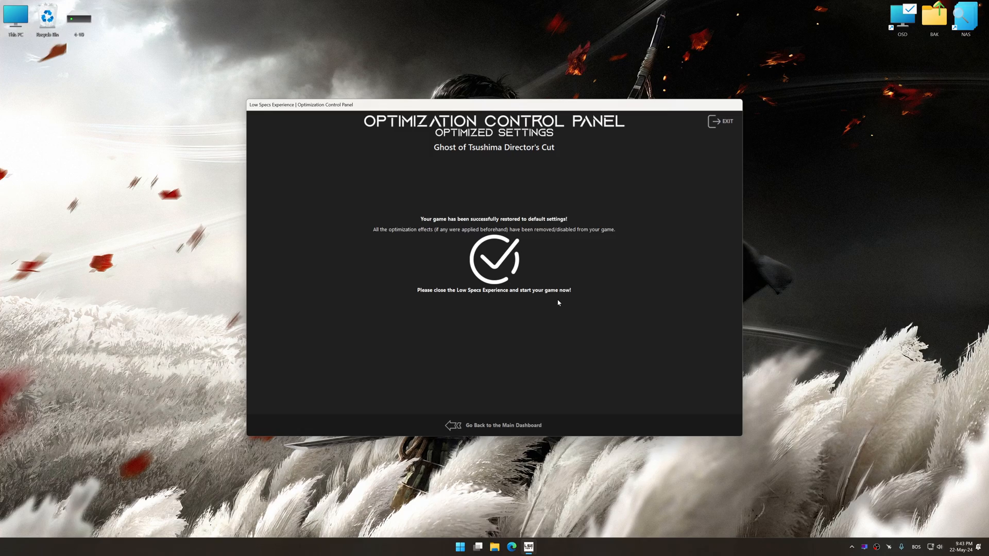